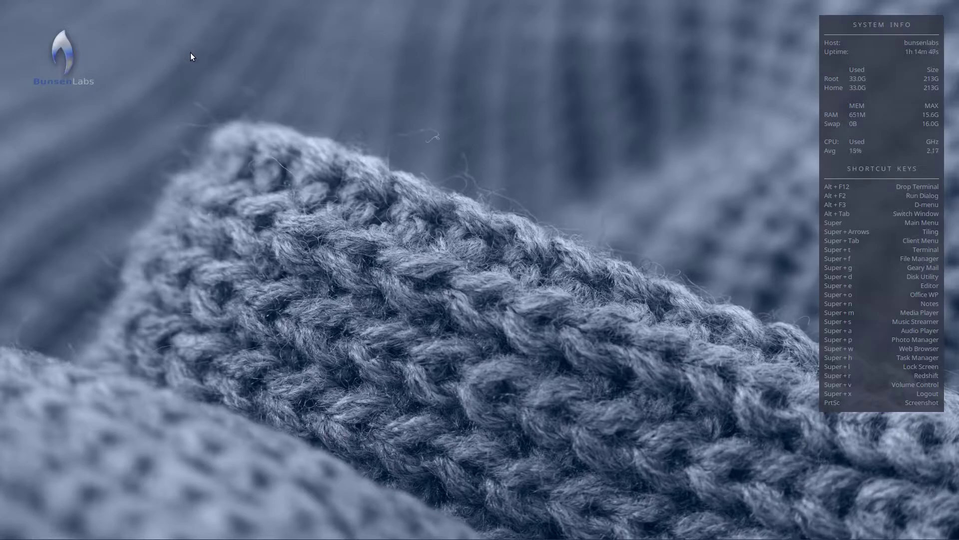
Launch Nvidia Settings from the desktop menu's System submenu, showing driver 390.48 and GeForce GT 1030.
{"action": "right_click", "coordinate": [190, 52]}
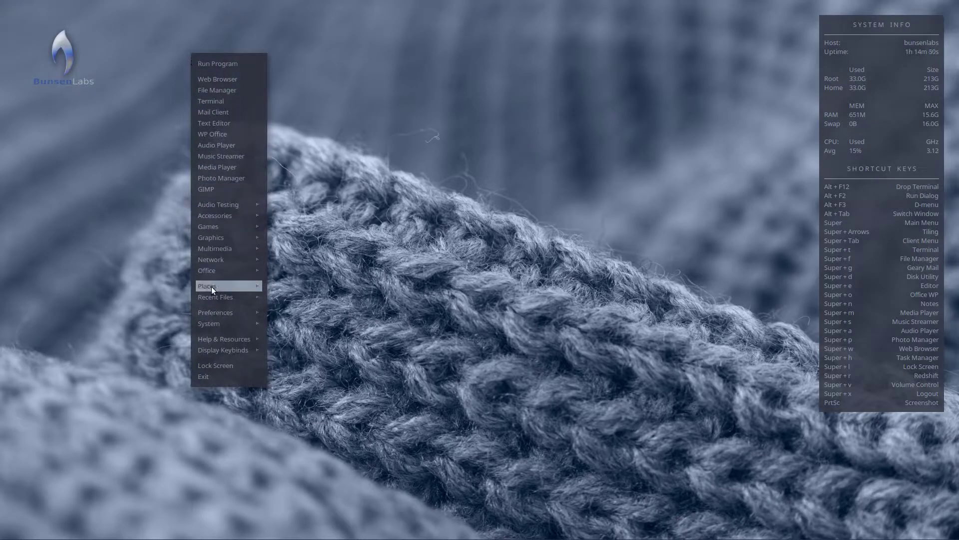
{"action": "mouse_move", "coordinate": [215, 323]}
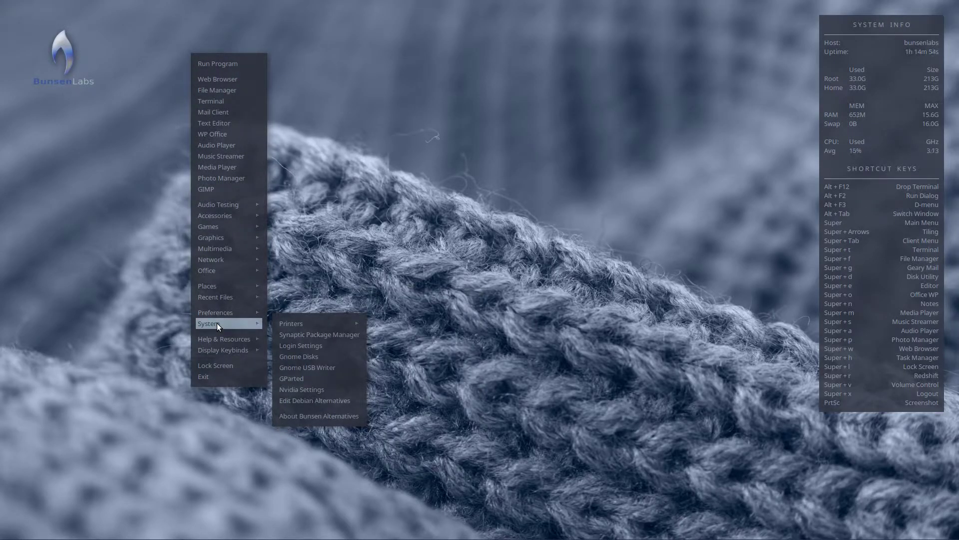
{"action": "left_click", "coordinate": [328, 388]}
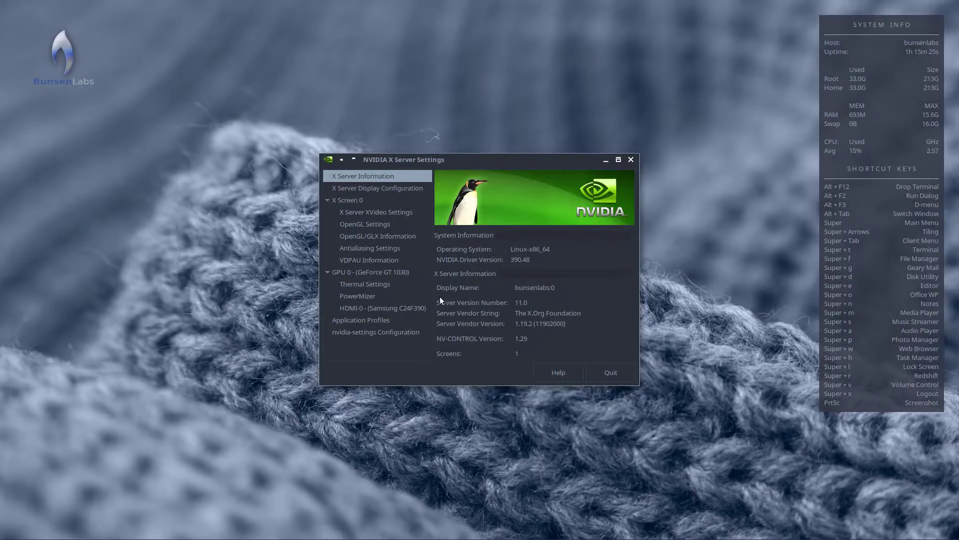
Quit NVIDIA settings, then relaunch them as root with 'sudo nvidia-settings' in a new terminal.
{"action": "left_click", "coordinate": [604, 371]}
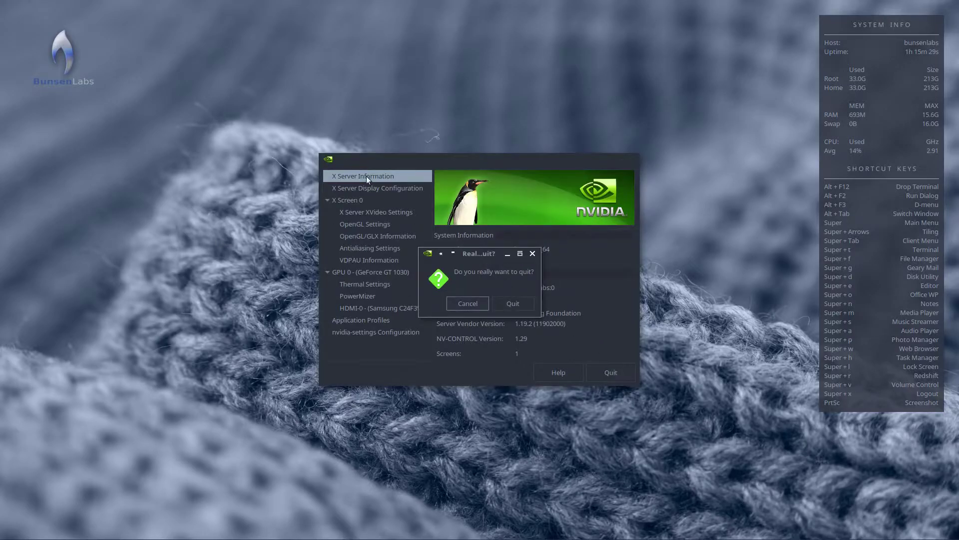
{"action": "left_click", "coordinate": [505, 305]}
{"action": "right_click", "coordinate": [236, 59]}
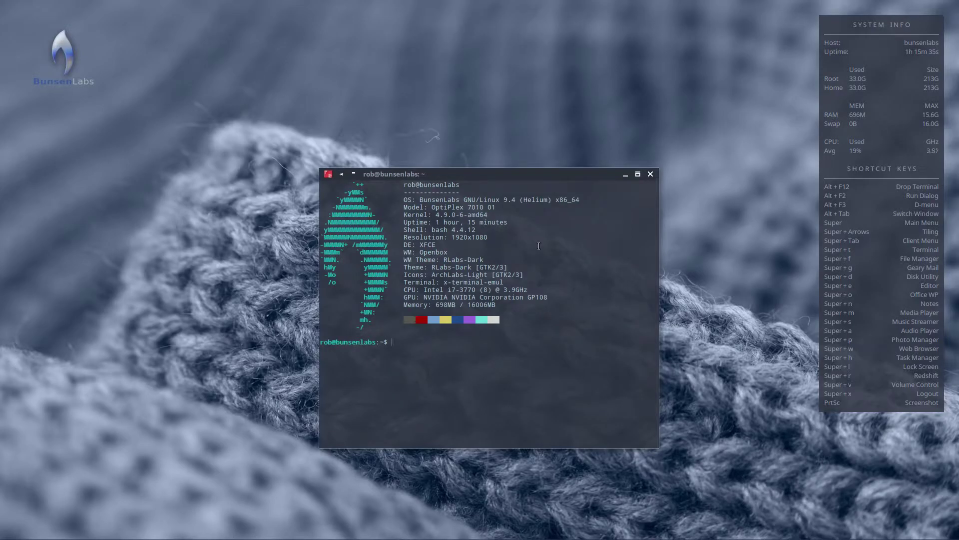
{"action": "type", "text": "sudo nvidia-settings"}
{"action": "key", "text": "Return"}
{"action": "key", "text": "Return"}
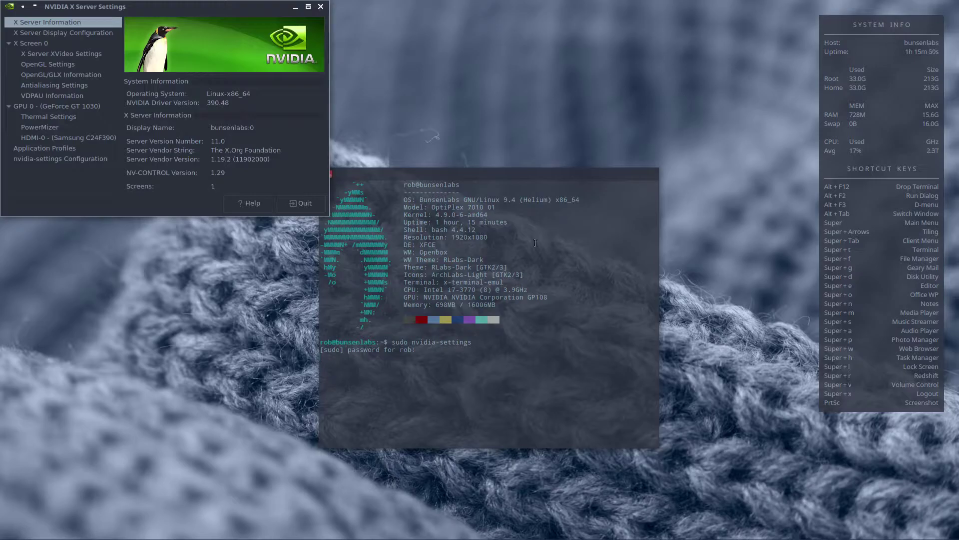
{"action": "left_click_drag", "start_coordinate": [149, 12], "coordinate": [383, 154]}
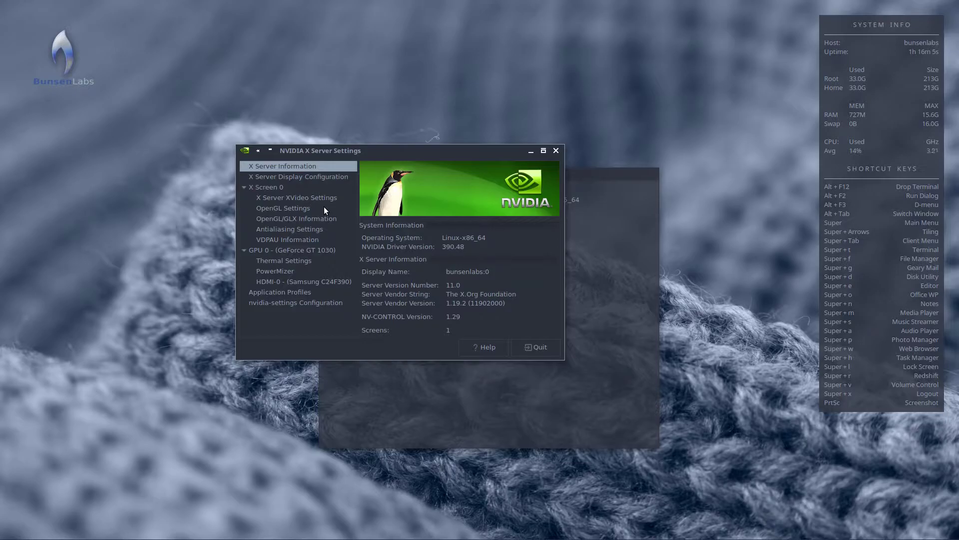
Show the OpenGL Settings page under X Screen 0, with Sync to VBlank on and Allow Flipping off.
{"action": "left_click", "coordinate": [299, 210]}
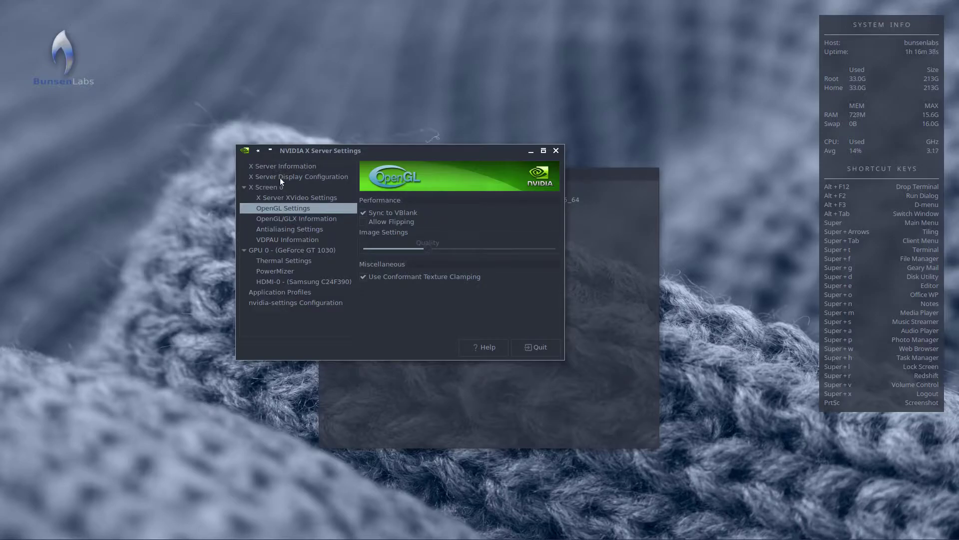
Show the advanced X Server Display Configuration options for the Samsung C24F390, including Force Full Composition Pipeline.
{"action": "left_click", "coordinate": [317, 176]}
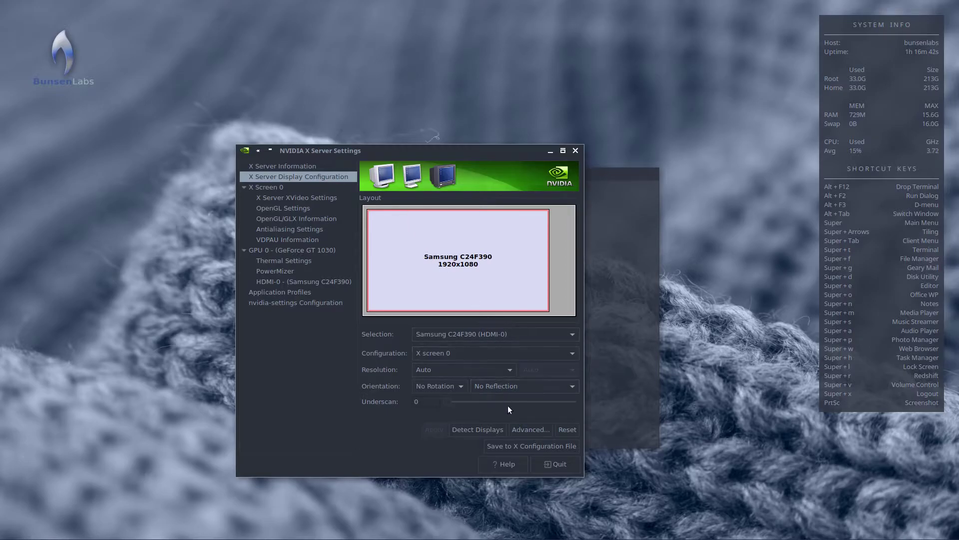
{"action": "left_click", "coordinate": [519, 430]}
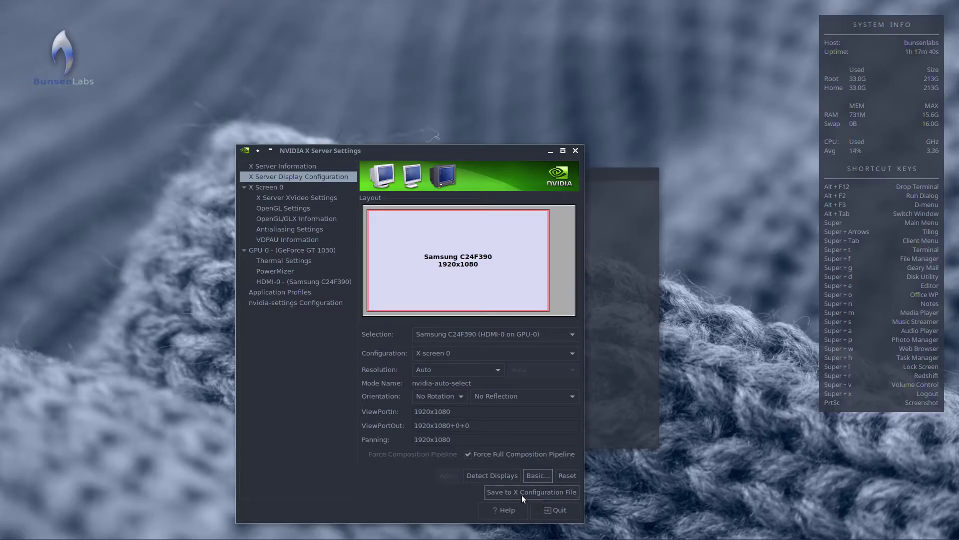
Preview the generated xorg.conf, cancel without saving, and quit NVIDIA settings.
{"action": "left_click", "coordinate": [522, 493]}
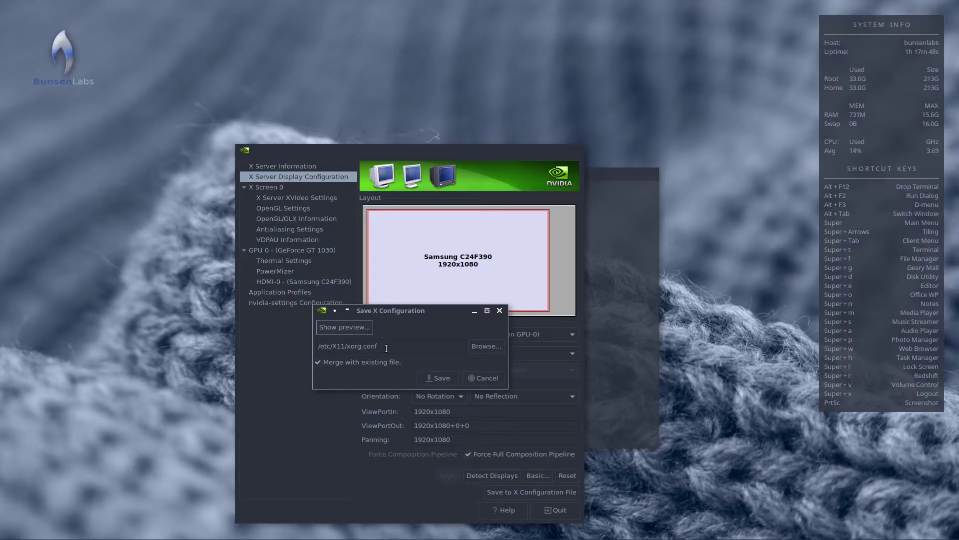
{"action": "left_click", "coordinate": [351, 332]}
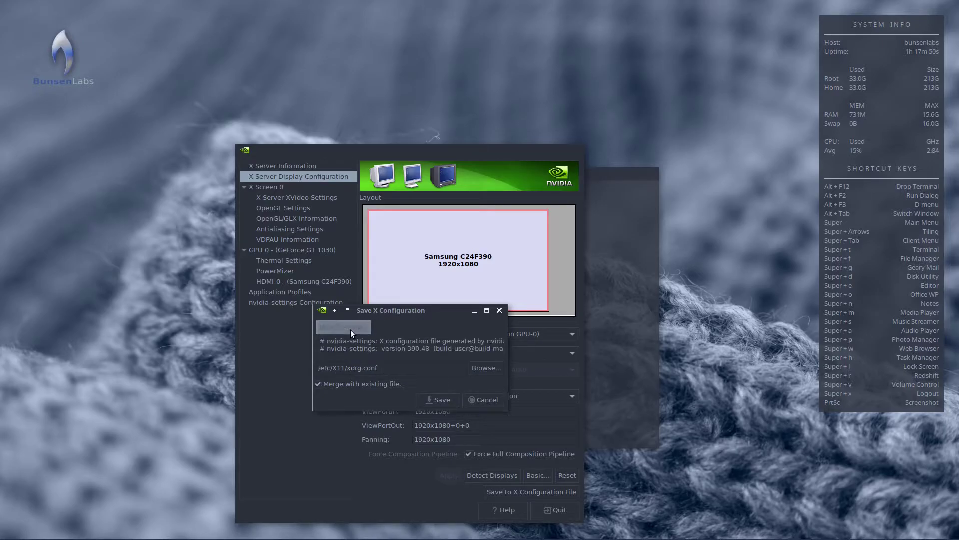
{"action": "left_click", "coordinate": [478, 400]}
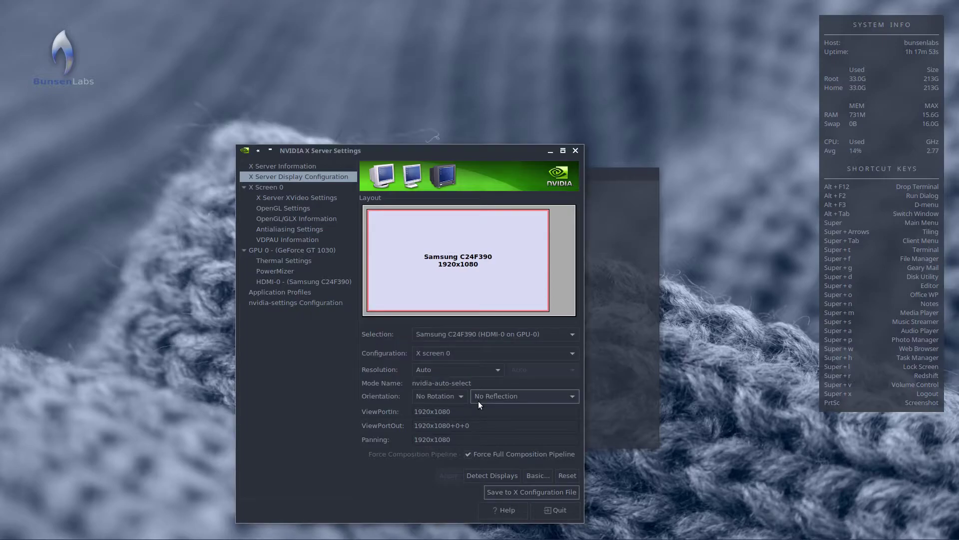
{"action": "left_click", "coordinate": [552, 510]}
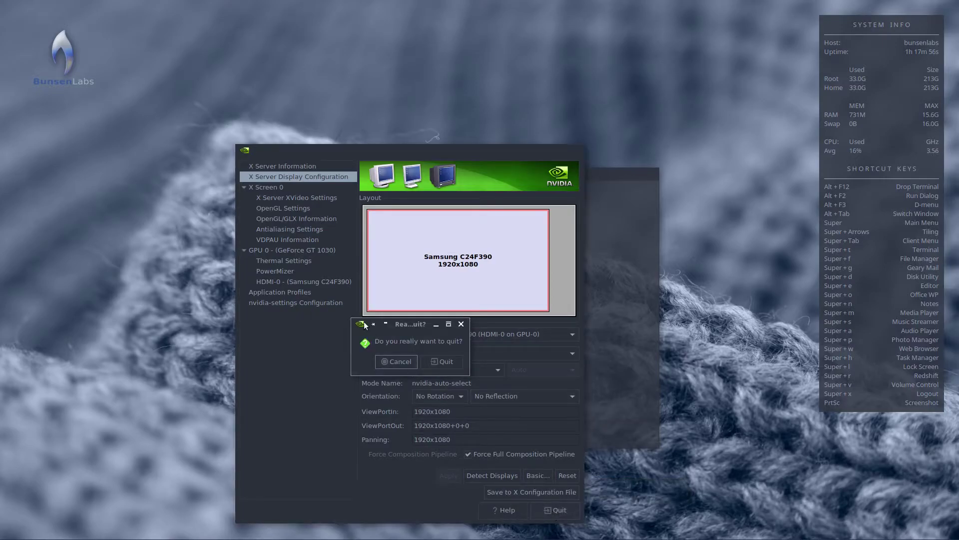
{"action": "left_click", "coordinate": [444, 362]}
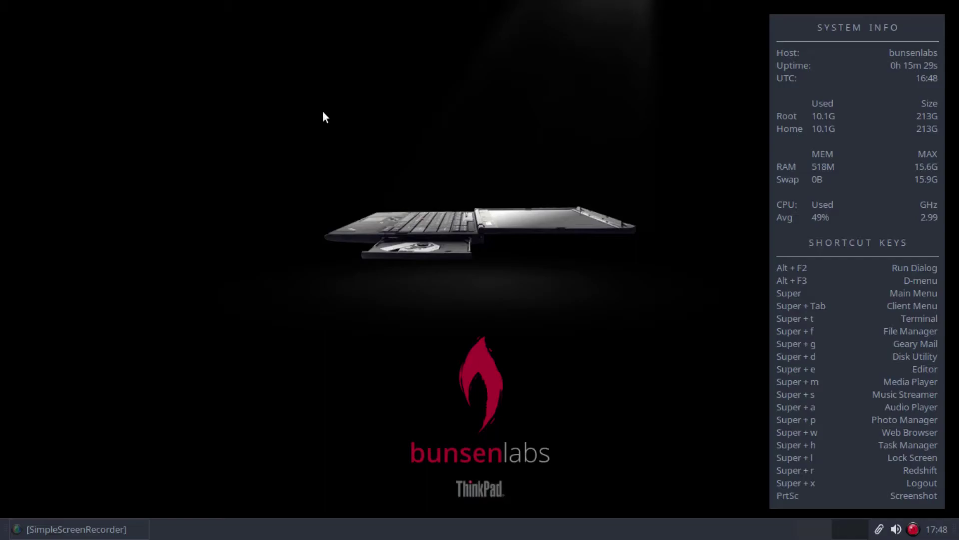
Open the File Manager on the home folder from the desktop menu and select 20-intel.conf.
{"action": "right_click", "coordinate": [250, 85]}
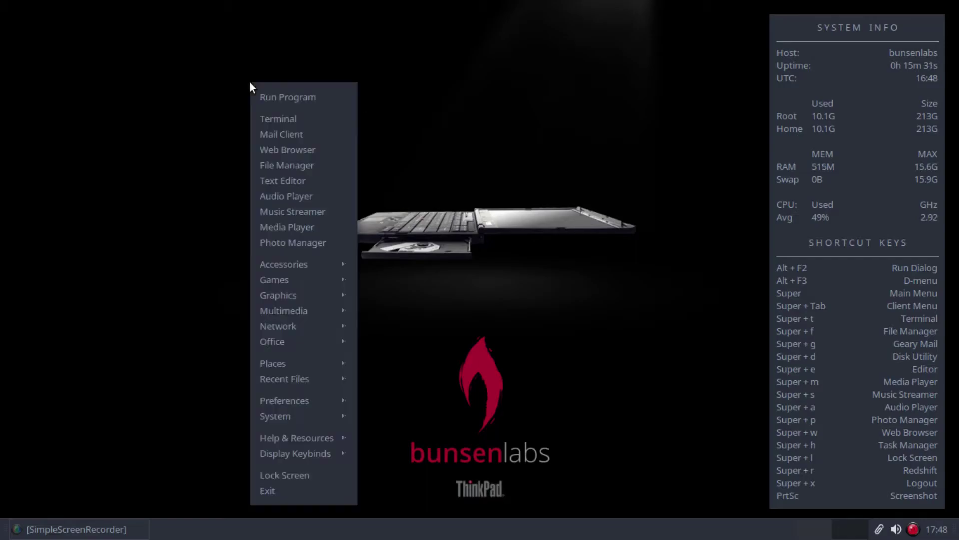
{"action": "left_click", "coordinate": [208, 68]}
{"action": "right_click", "coordinate": [220, 65]}
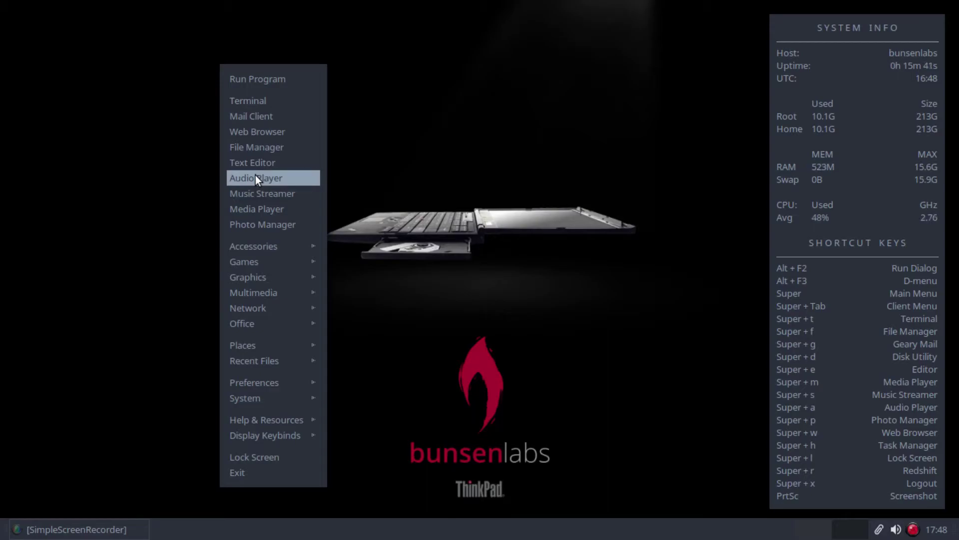
{"action": "left_click", "coordinate": [255, 150]}
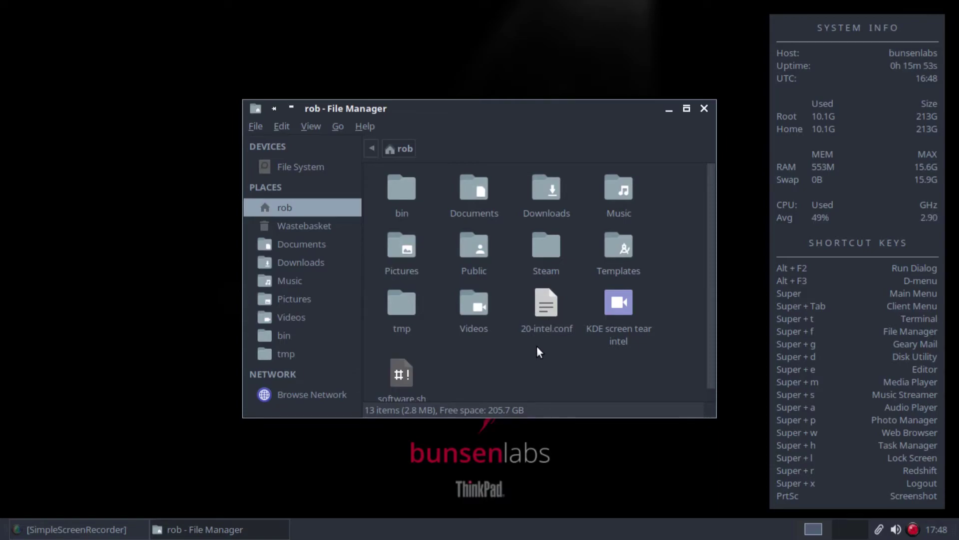
{"action": "left_click", "coordinate": [545, 310]}
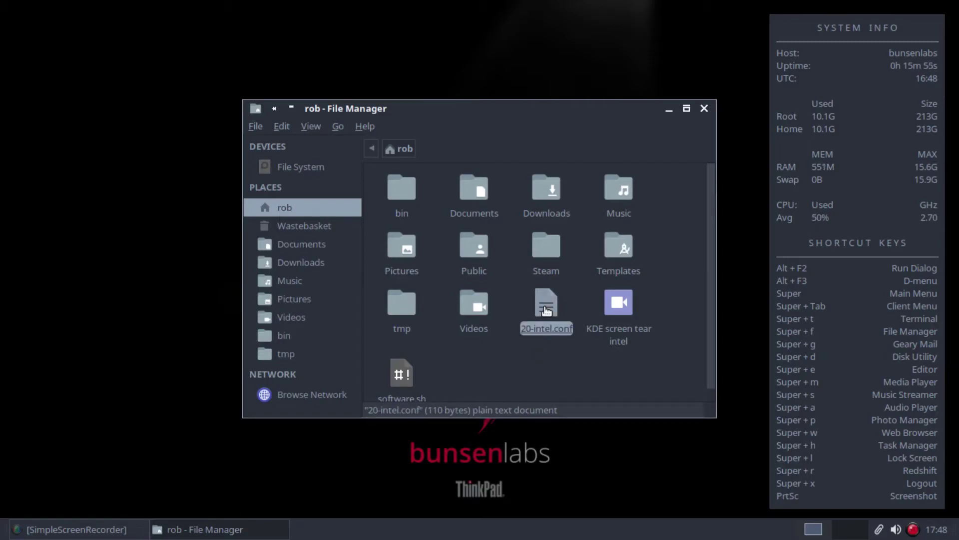
{"action": "double_click", "coordinate": [545, 310]}
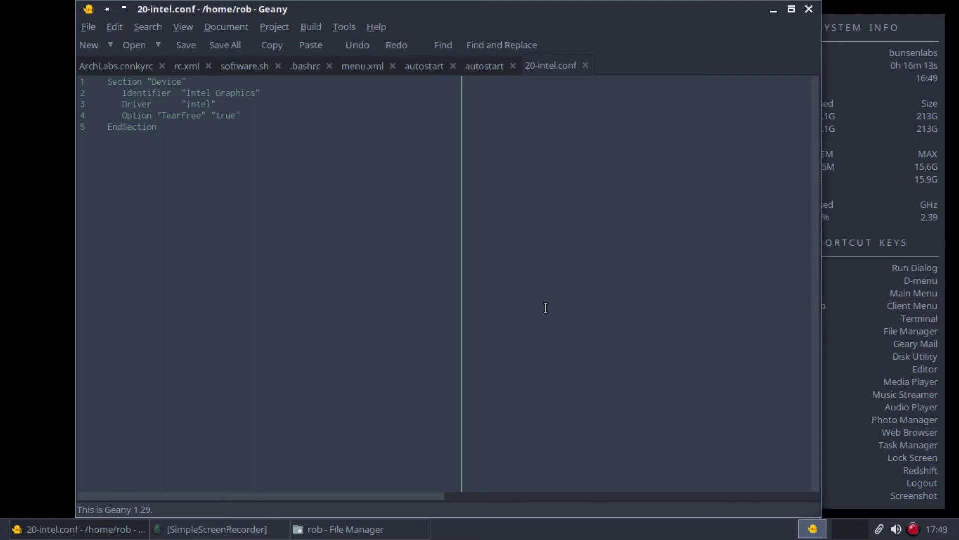
{"action": "left_click", "coordinate": [807, 10]}
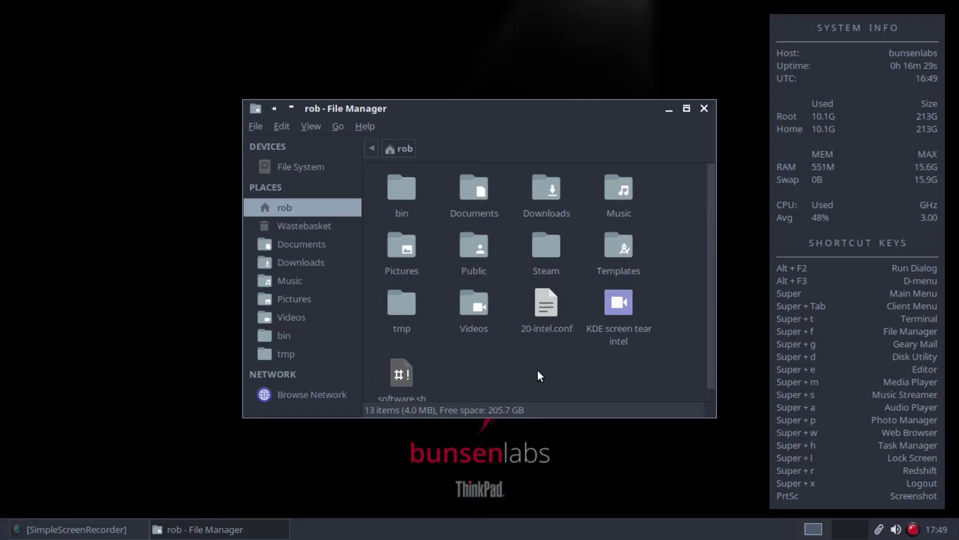
Copy 20-intel.conf and browse from File System through usr and share into X11.
{"action": "right_click", "coordinate": [540, 320]}
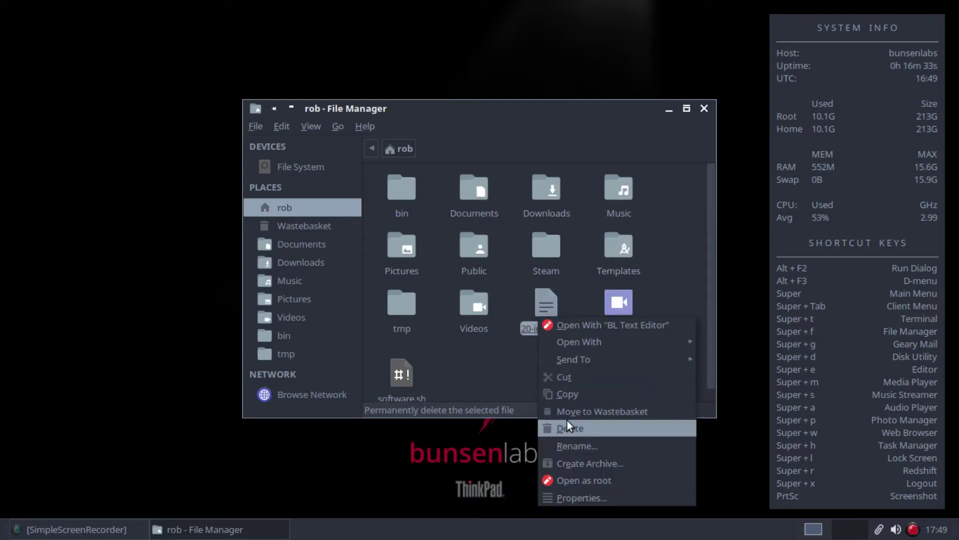
{"action": "left_click", "coordinate": [568, 396]}
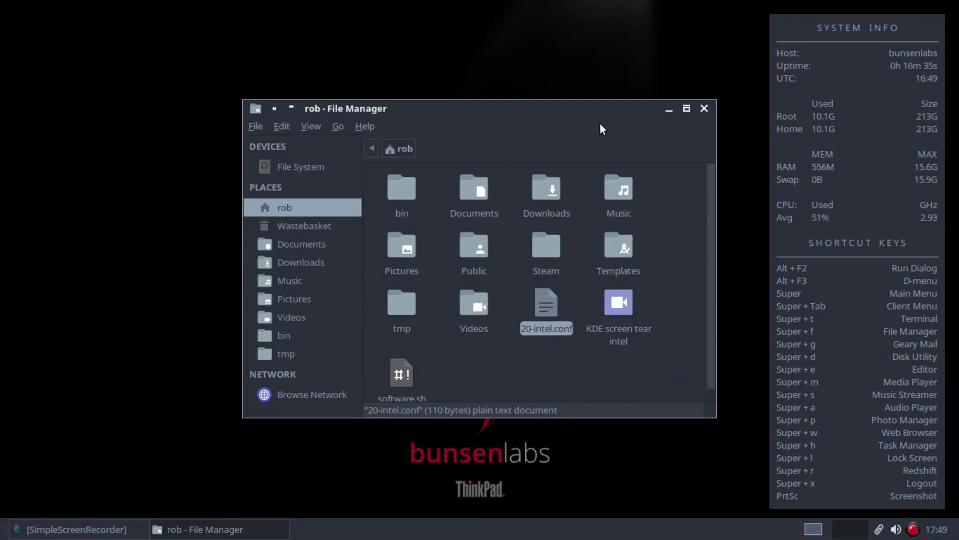
{"action": "left_click", "coordinate": [287, 167]}
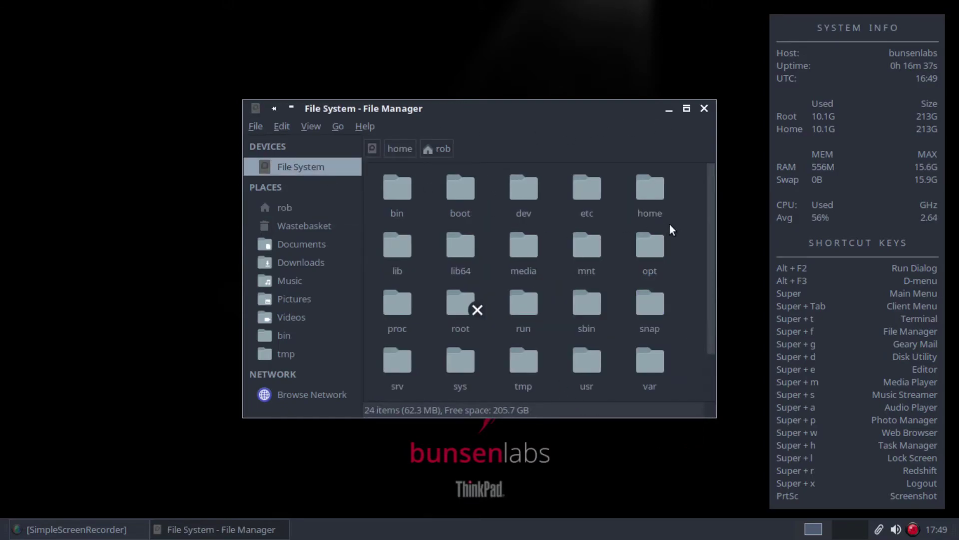
{"action": "left_click_drag", "start_coordinate": [712, 203], "coordinate": [705, 251]}
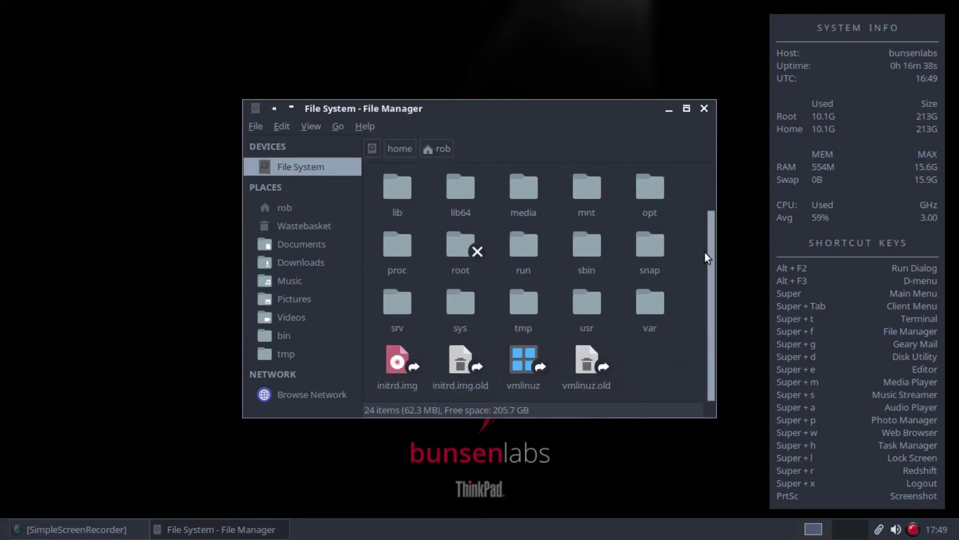
{"action": "double_click", "coordinate": [581, 308]}
{"action": "double_click", "coordinate": [629, 197]}
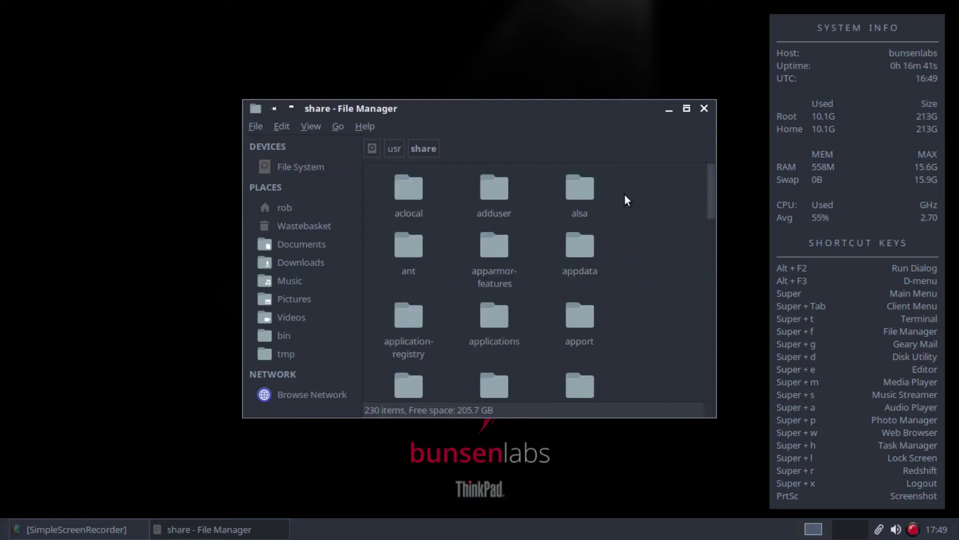
{"action": "left_click_drag", "start_coordinate": [710, 209], "coordinate": [684, 382]}
{"action": "double_click", "coordinate": [591, 370]}
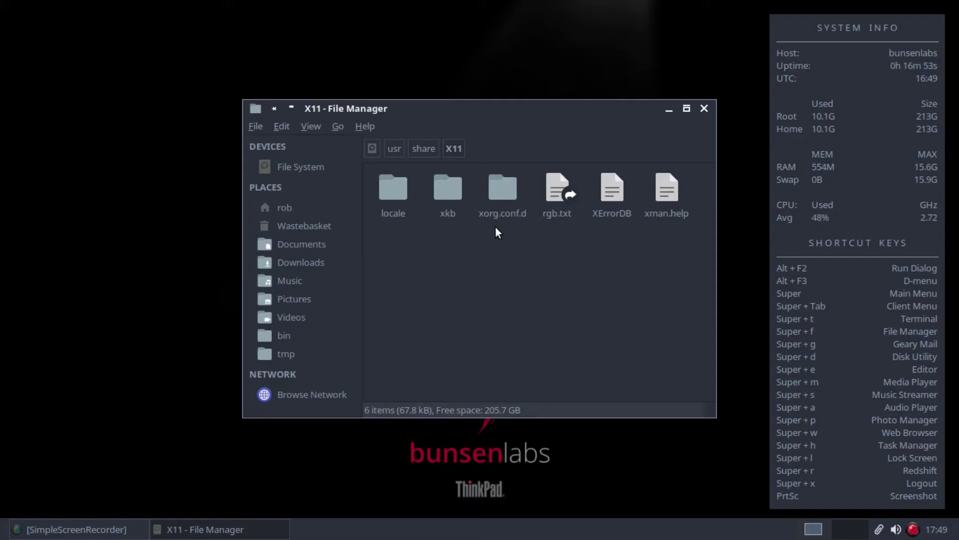
{"action": "right_click", "coordinate": [502, 191]}
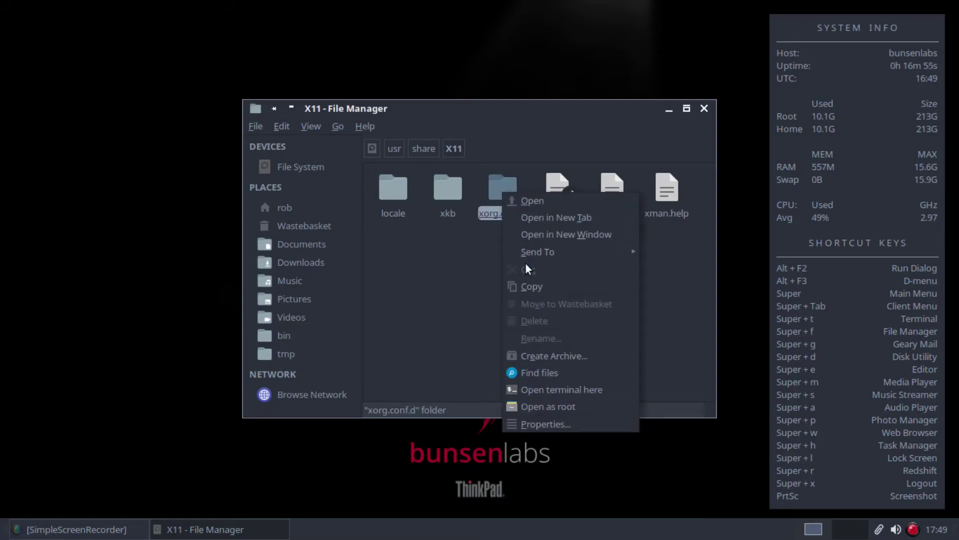
Open xorg.conf.d as root with the account password and move that window to the screen centre.
{"action": "left_click", "coordinate": [543, 411]}
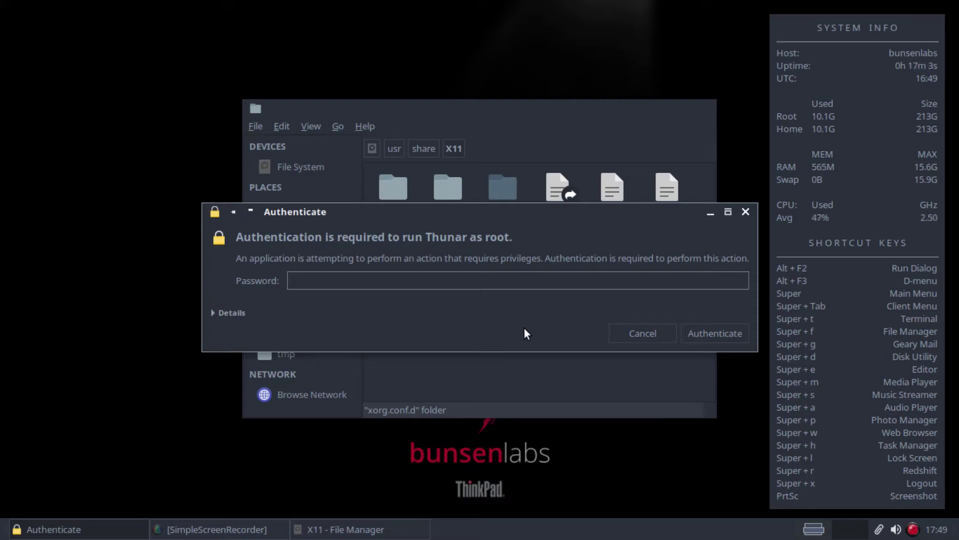
{"action": "type", "text": "****"}
{"action": "key", "text": "Return"}
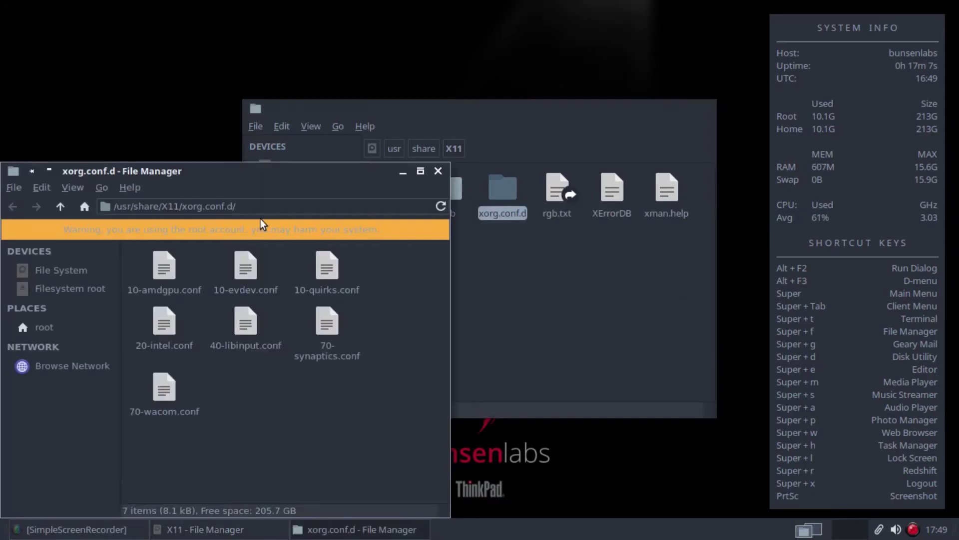
{"action": "left_click_drag", "start_coordinate": [251, 176], "coordinate": [492, 90]}
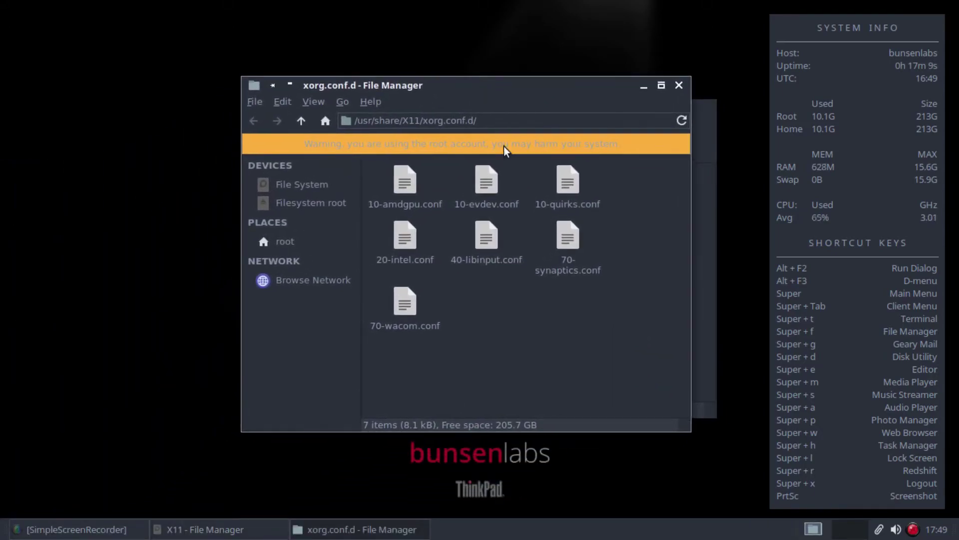
{"action": "right_click", "coordinate": [512, 302]}
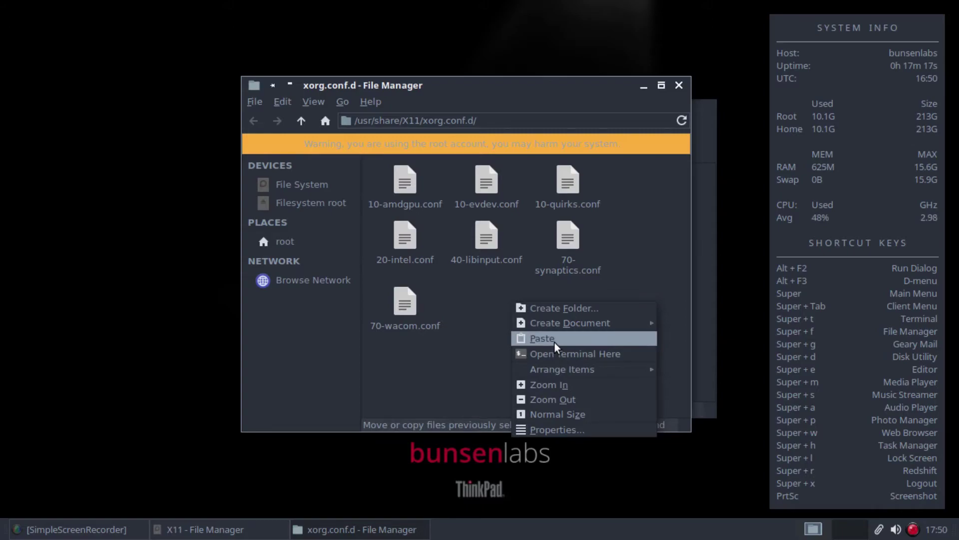
{"action": "left_click", "coordinate": [480, 306]}
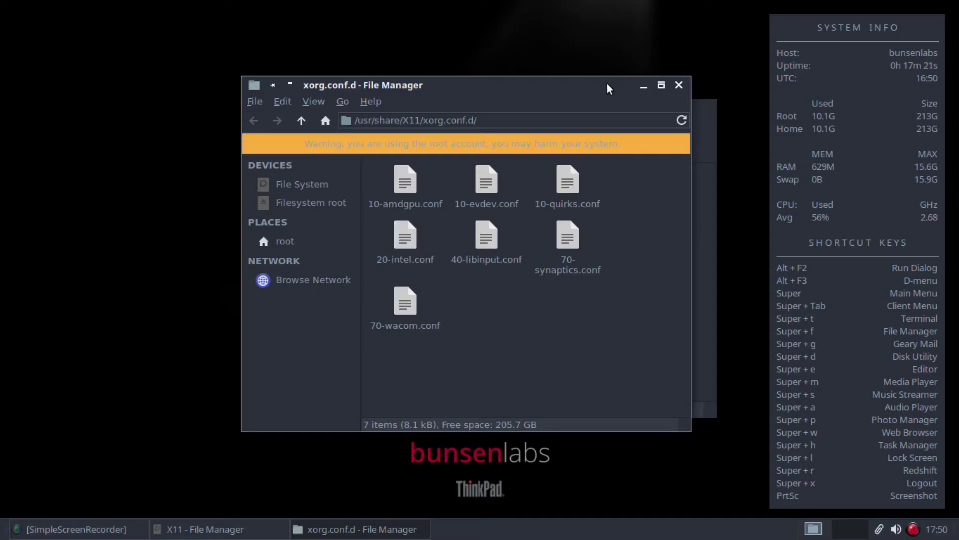
Close the root xorg.conf.d window and then the X11 File Manager window.
{"action": "left_click", "coordinate": [679, 84]}
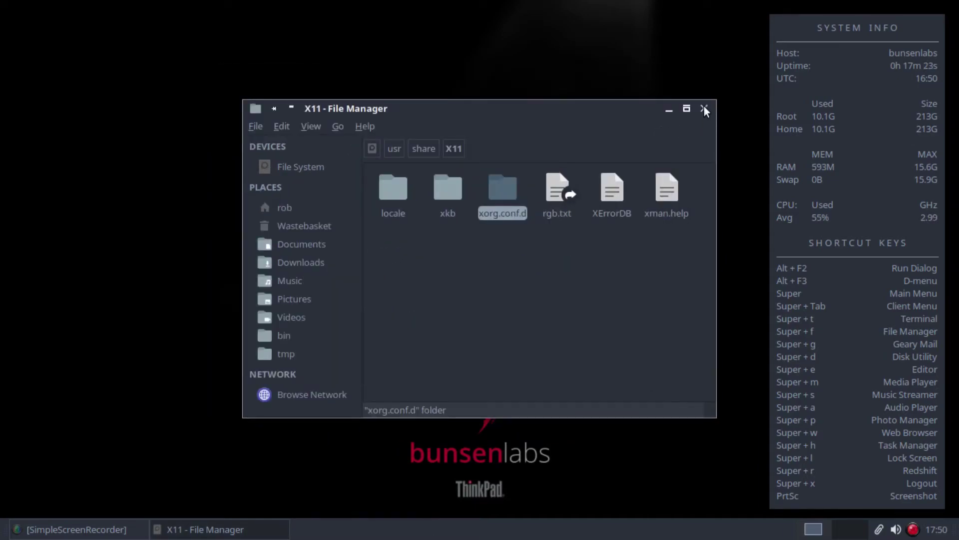
{"action": "left_click", "coordinate": [704, 108]}
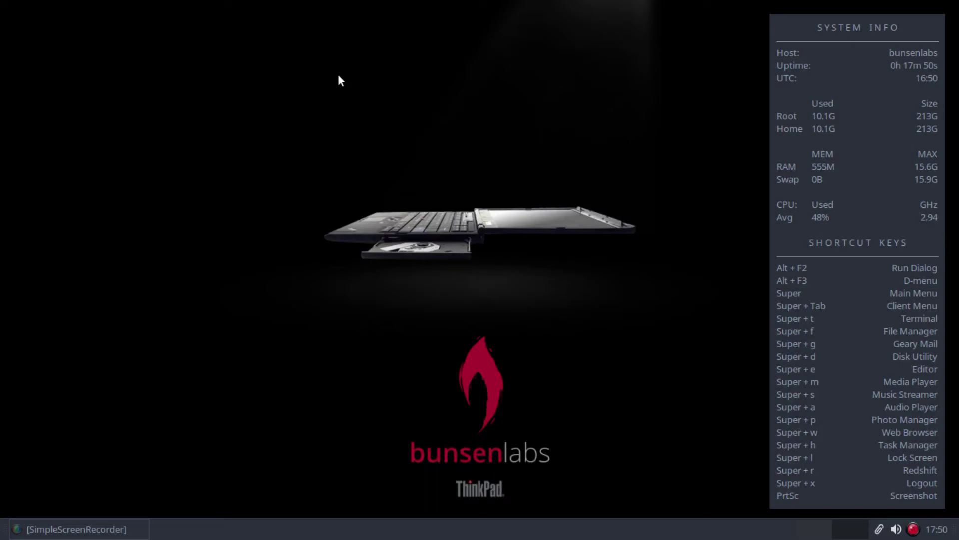
Launch a new terminal from the desktop menu and drag it across the screen to check for tearing.
{"action": "left_click", "coordinate": [122, 531]}
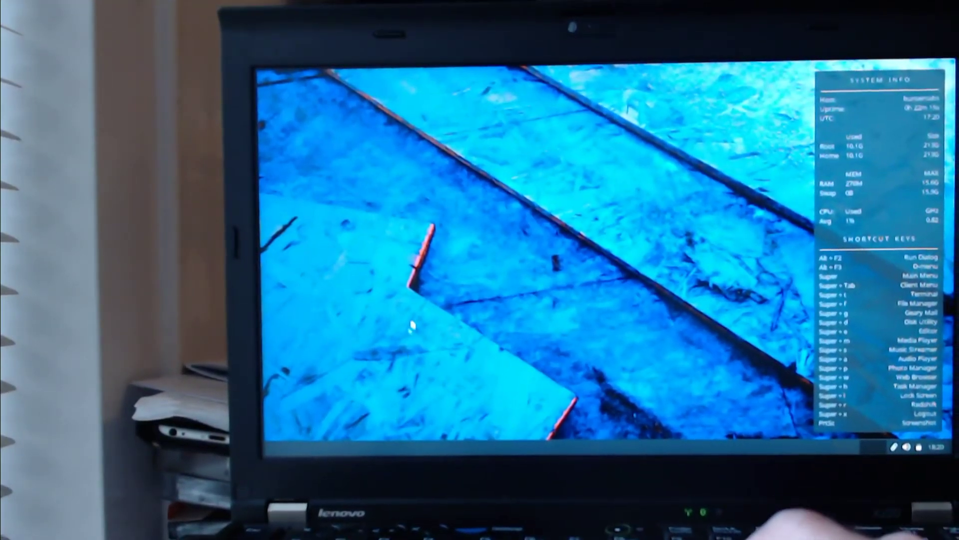
{"action": "right_click", "coordinate": [410, 145]}
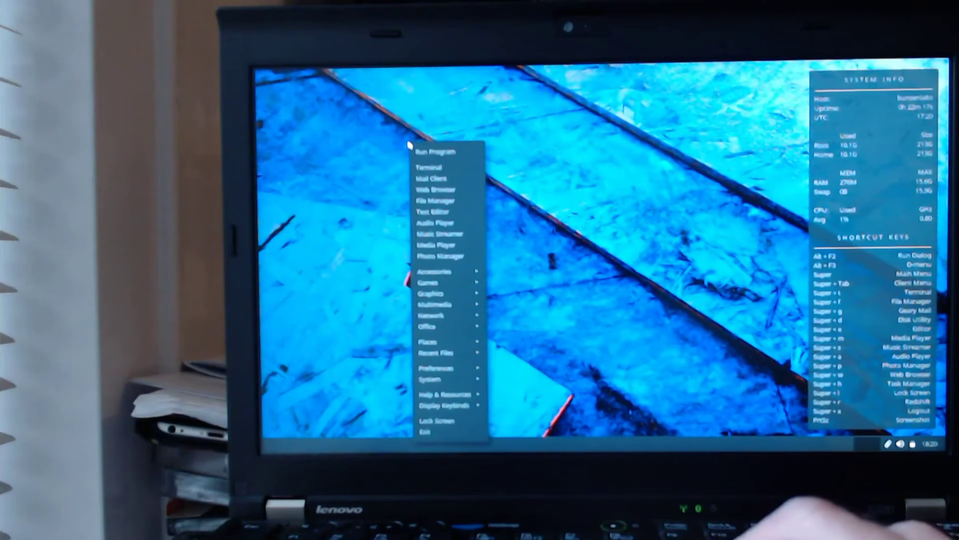
{"action": "left_click", "coordinate": [418, 169]}
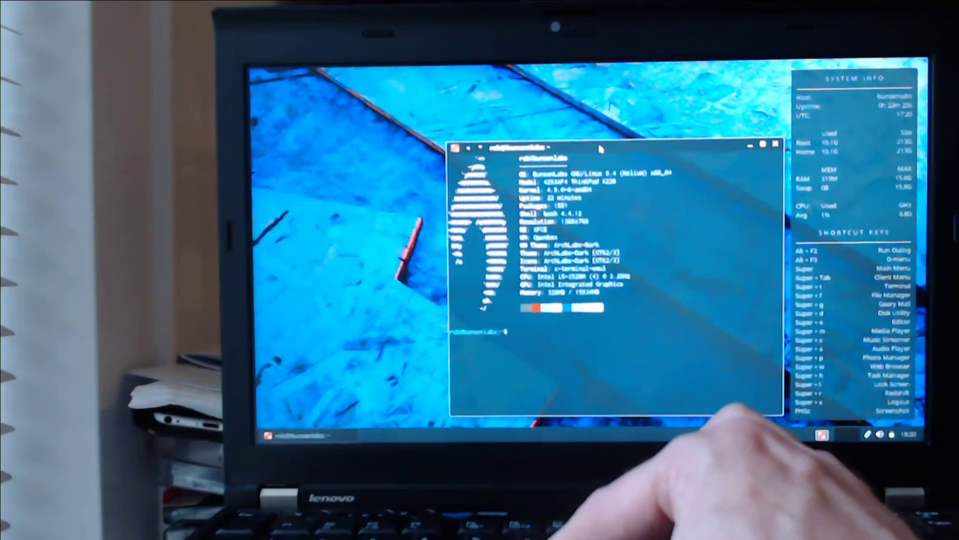
{"action": "left_click_drag", "start_coordinate": [599, 140], "coordinate": [466, 100]}
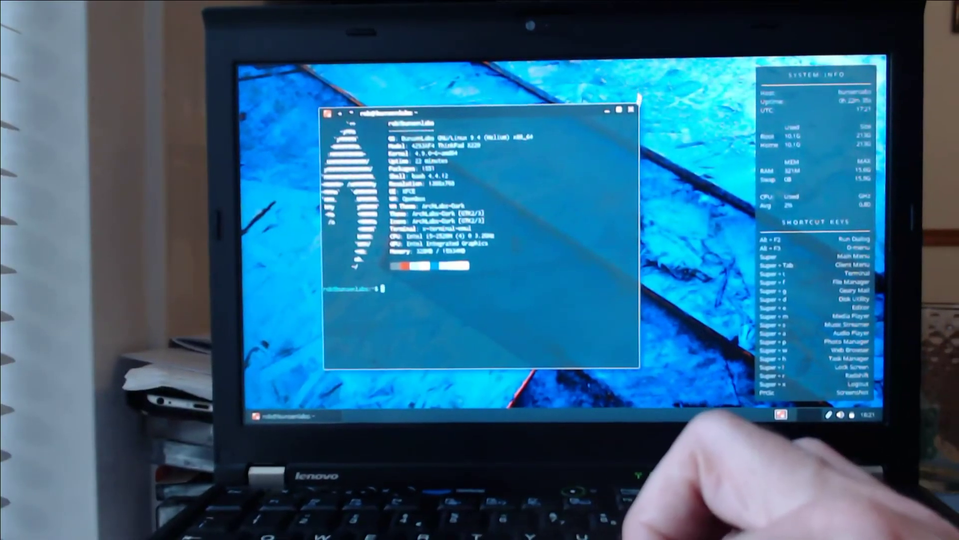
{"action": "left_click", "coordinate": [632, 108]}
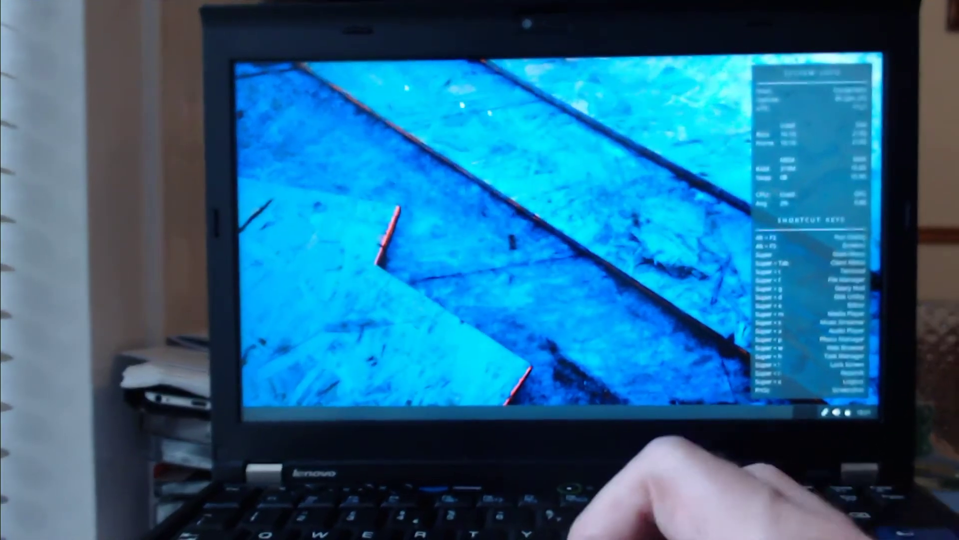
{"action": "right_click", "coordinate": [343, 90]}
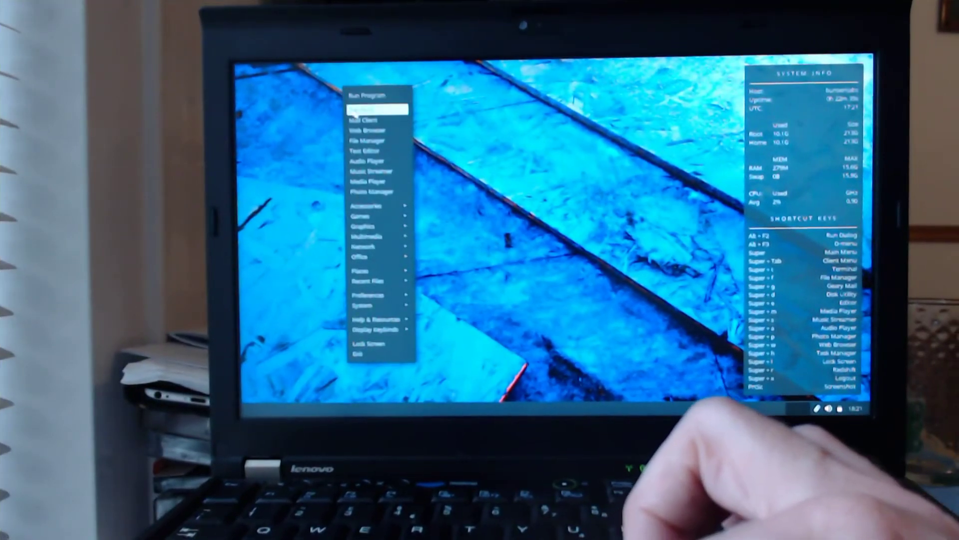
{"action": "left_click", "coordinate": [361, 131]}
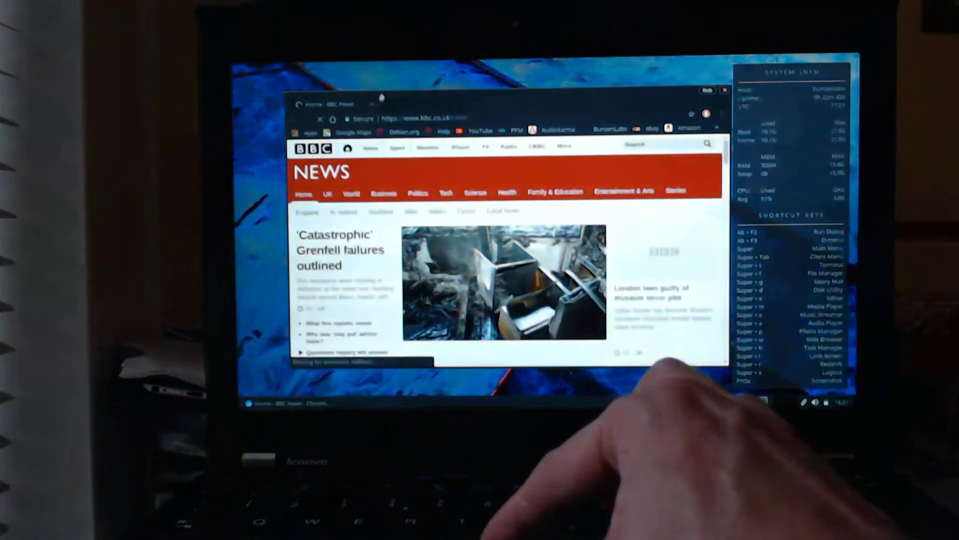
{"action": "left_click_drag", "start_coordinate": [398, 98], "coordinate": [318, 96]}
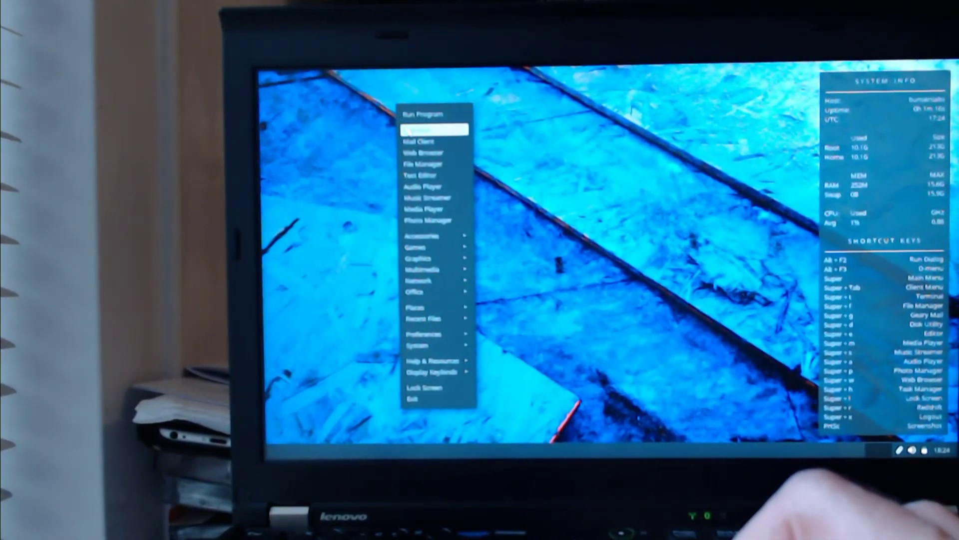
{"action": "left_click", "coordinate": [409, 131]}
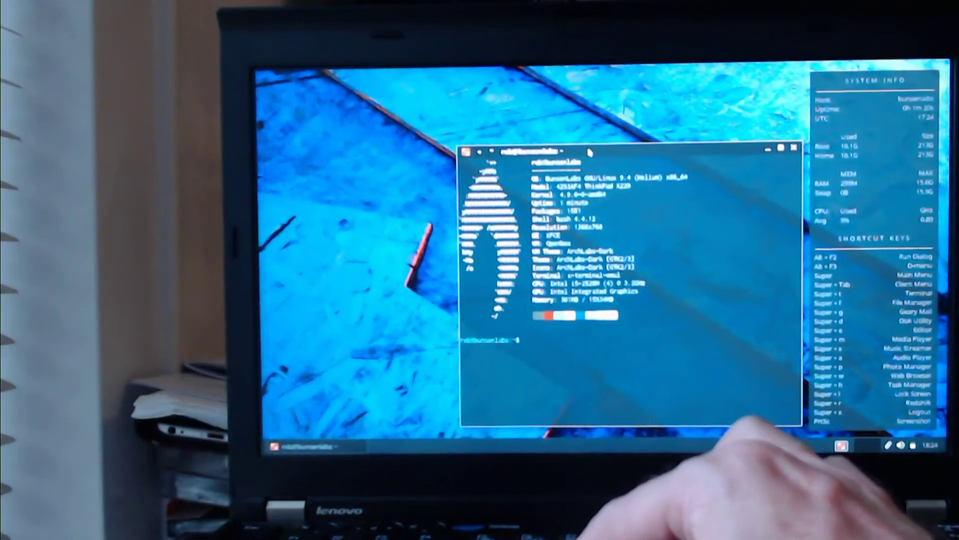
{"action": "left_click_drag", "start_coordinate": [589, 151], "coordinate": [454, 112]}
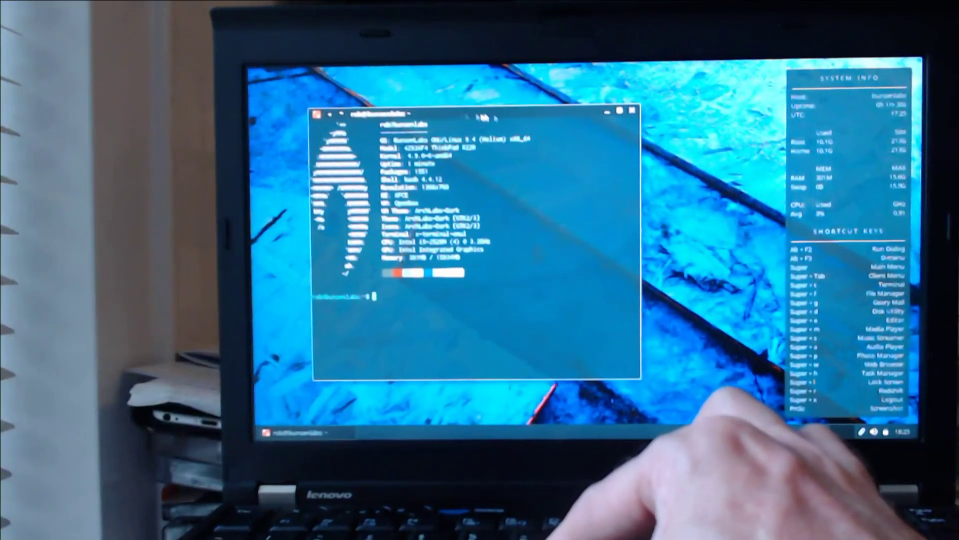
Replace the terminal with Chrome showing BBC News, then drag its window around to check for tearing.
{"action": "left_click", "coordinate": [631, 109]}
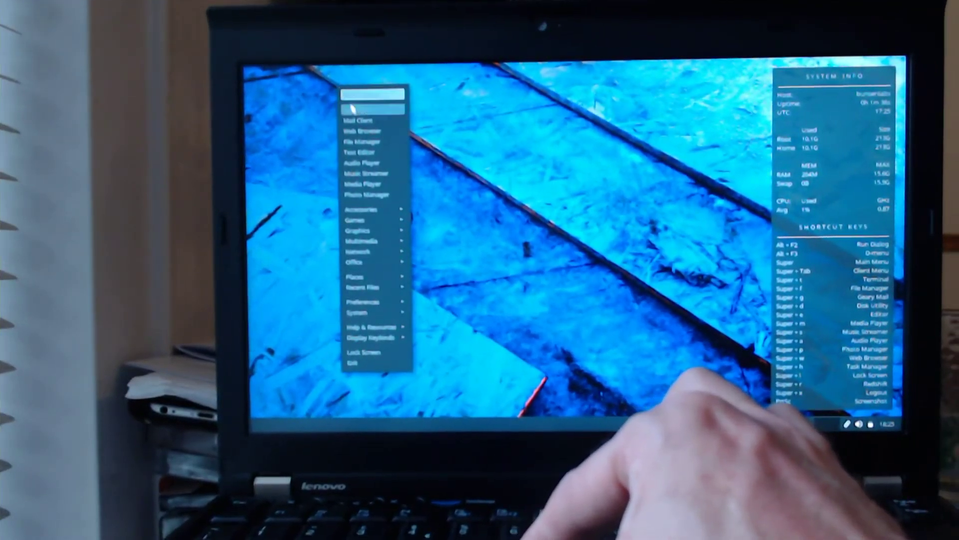
{"action": "left_click", "coordinate": [358, 131]}
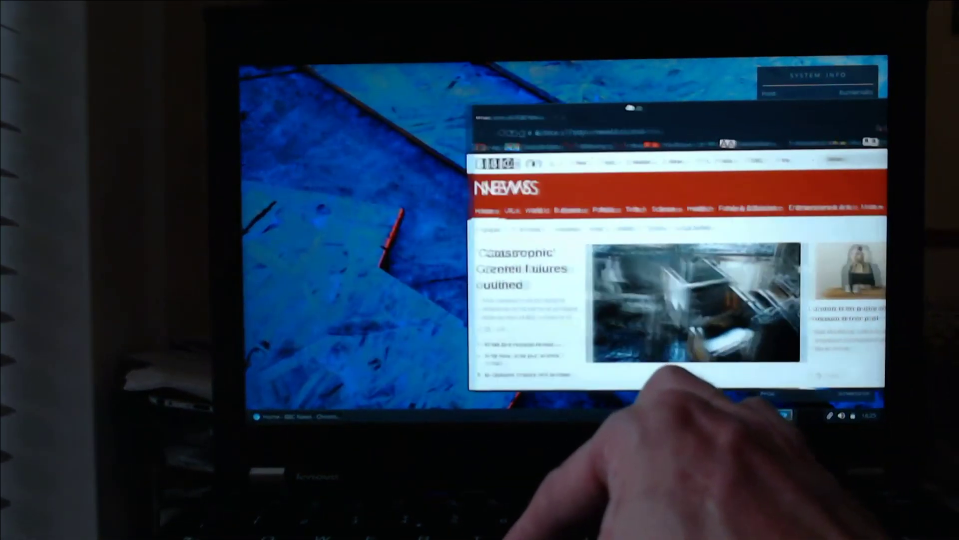
{"action": "left_click_drag", "start_coordinate": [630, 107], "coordinate": [384, 64]}
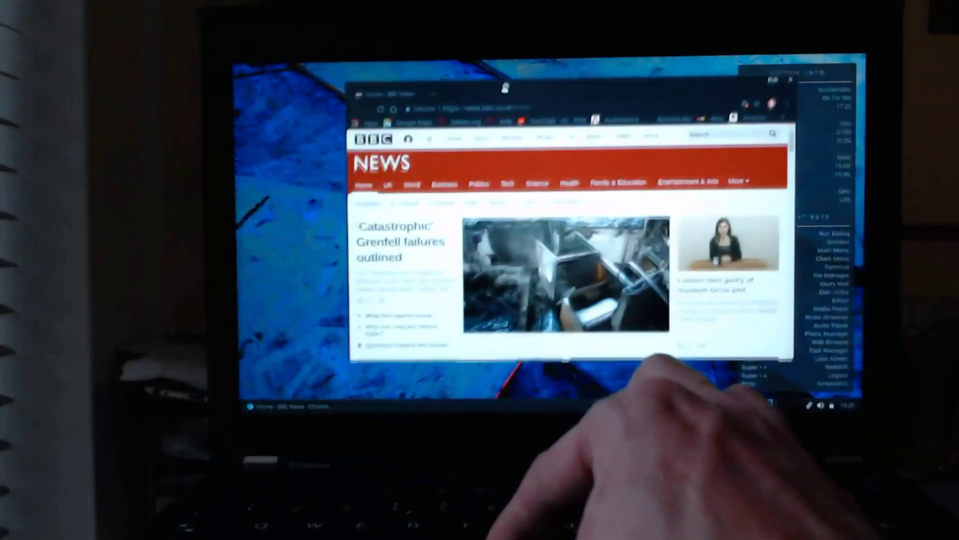
{"action": "mouse_move", "coordinate": [505, 88]}
{"action": "left_mouse_down"}
{"action": "mouse_move", "coordinate": [609, 143]}
{"action": "mouse_move", "coordinate": [494, 96]}
{"action": "left_mouse_up"}
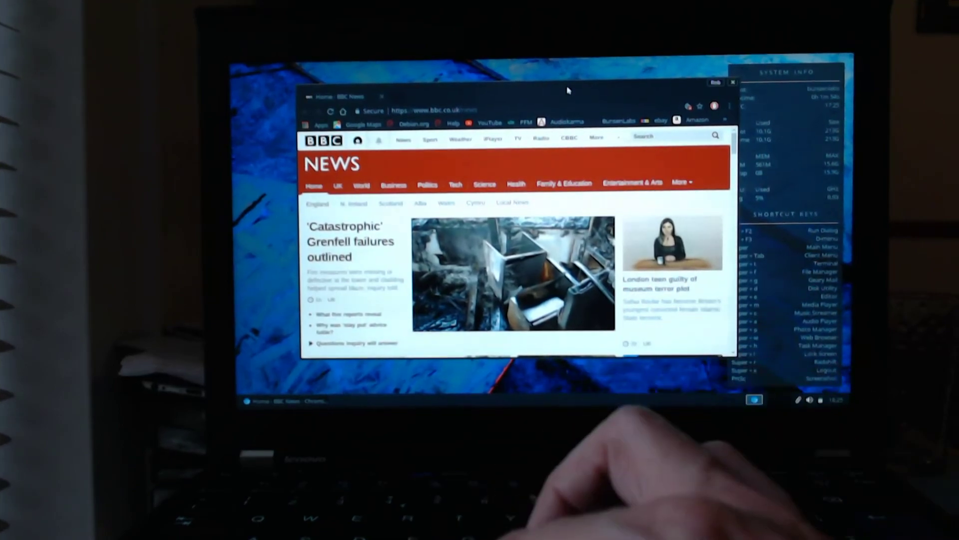
Maximize the BBC News Chrome window and scroll the page up and down to check for tearing.
{"action": "double_click", "coordinate": [566, 92]}
{"action": "scroll", "coordinate": [537, 250], "scroll_direction": "down", "scroll_amount": 10}
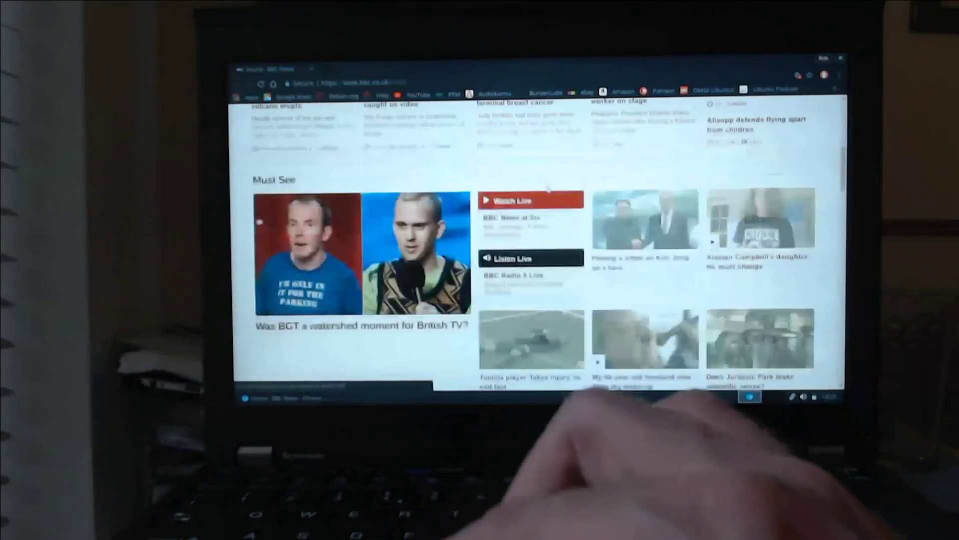
{"action": "scroll", "coordinate": [537, 250], "scroll_direction": "up", "scroll_amount": 10}
{"action": "scroll", "coordinate": [537, 250], "scroll_direction": "down", "scroll_amount": 5}
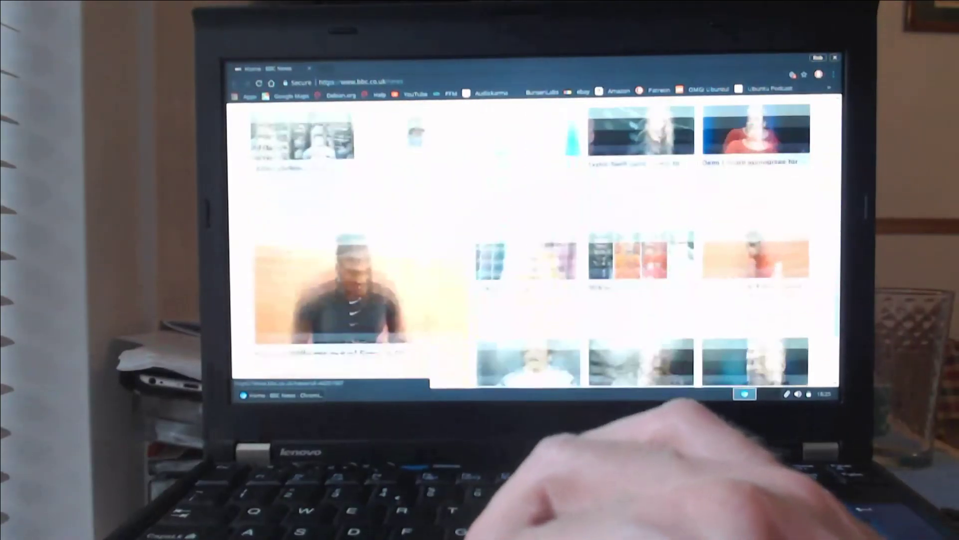
{"action": "scroll", "coordinate": [537, 250], "scroll_direction": "down", "scroll_amount": 4}
{"action": "scroll", "coordinate": [537, 250], "scroll_direction": "down", "scroll_amount": 5}
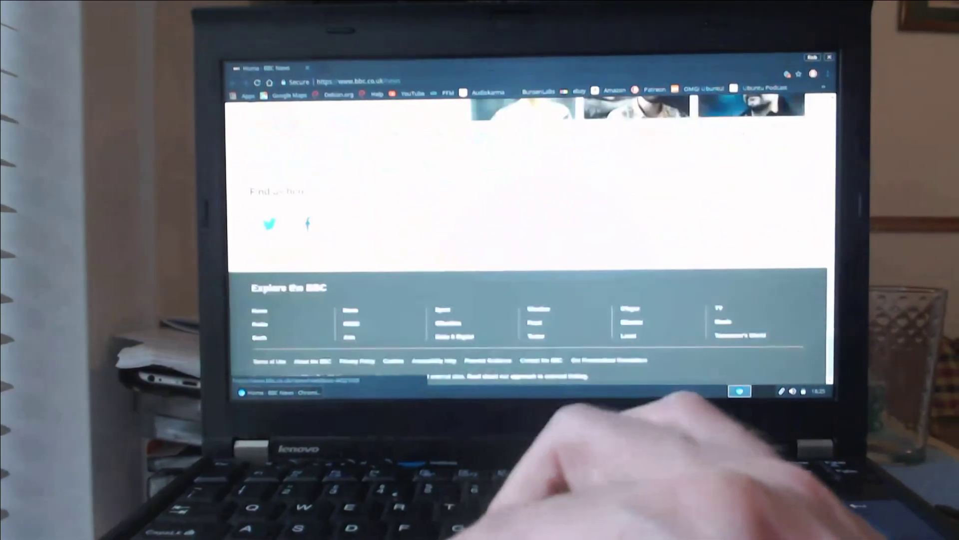
{"action": "scroll", "coordinate": [537, 250], "scroll_direction": "up", "scroll_amount": 15}
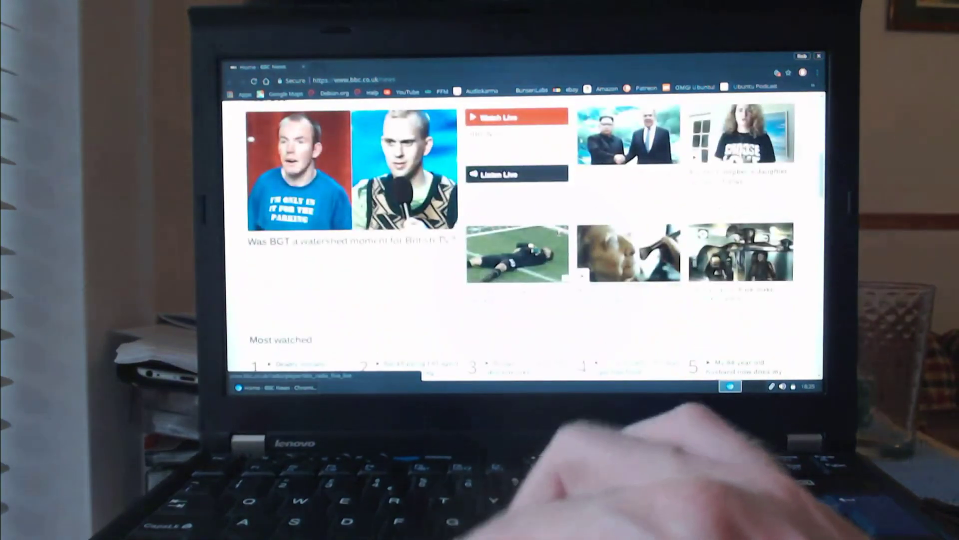
{"action": "scroll", "coordinate": [522, 235], "scroll_direction": "down", "scroll_amount": 5}
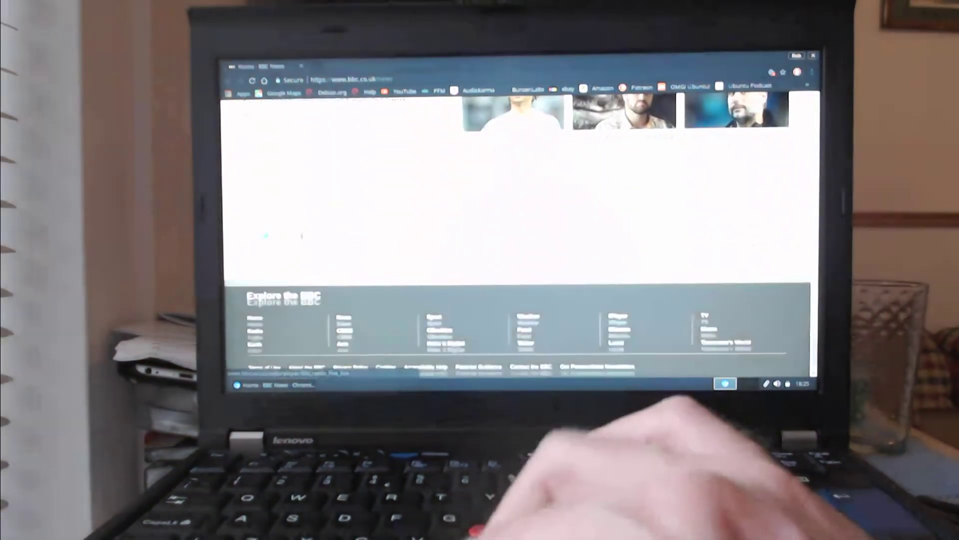